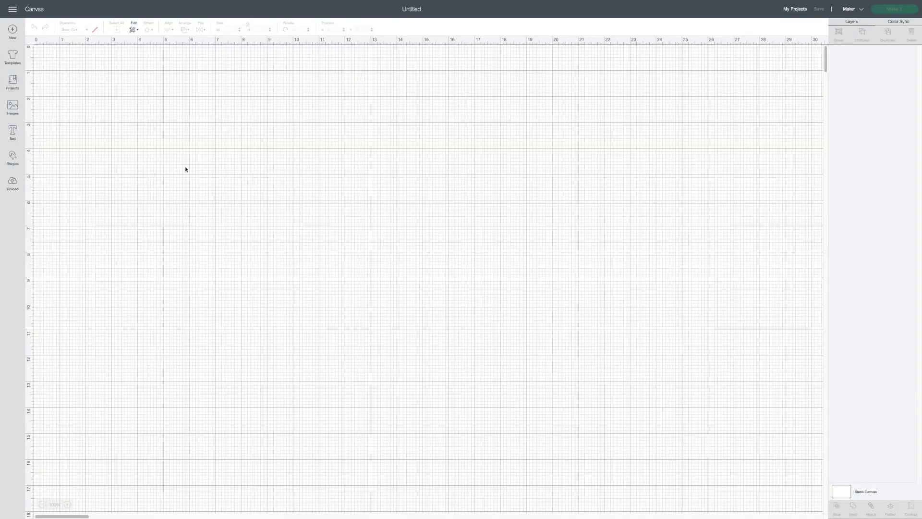
# Add a heart from Shapes and move it toward the canvas centre.
pyautogui.click(16, 165)
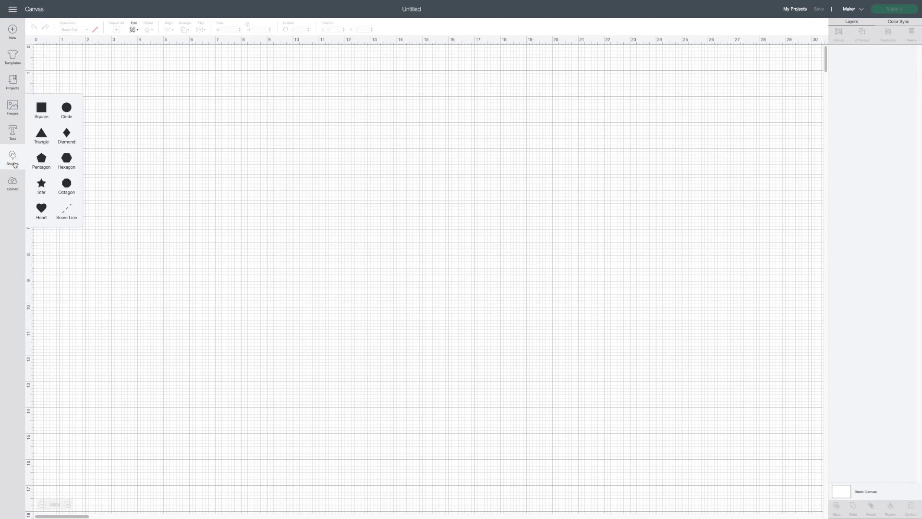
pyautogui.click(41, 211)
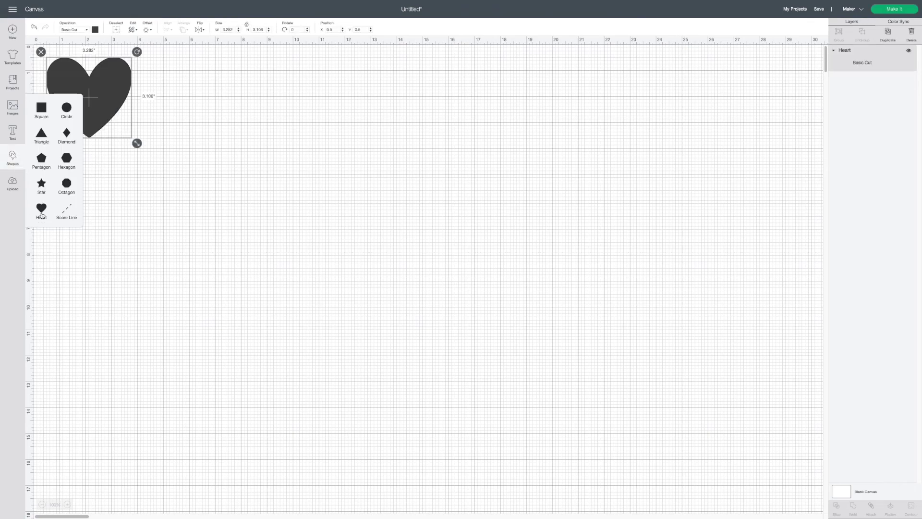
pyautogui.moveTo(98, 98); pyautogui.dragTo(269, 206)
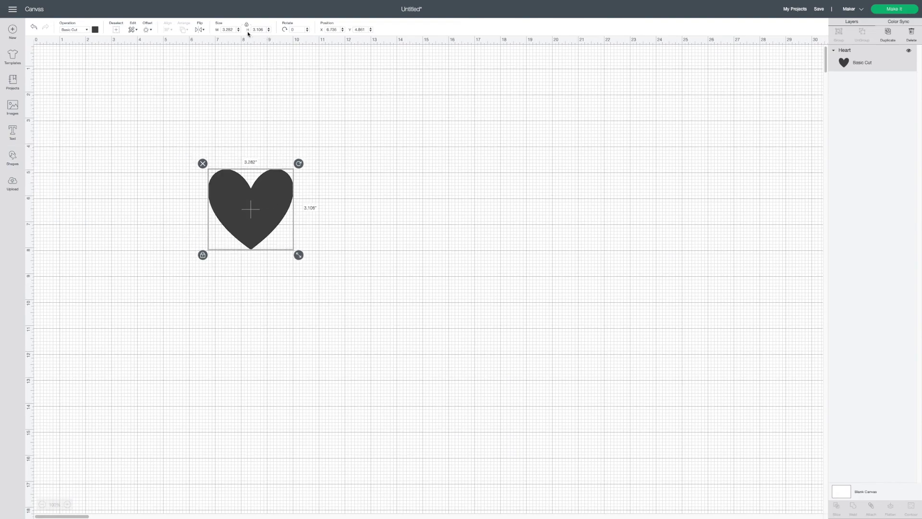
# Give the heart a 1 in offset, then delete the original inner heart.
pyautogui.click(146, 31)
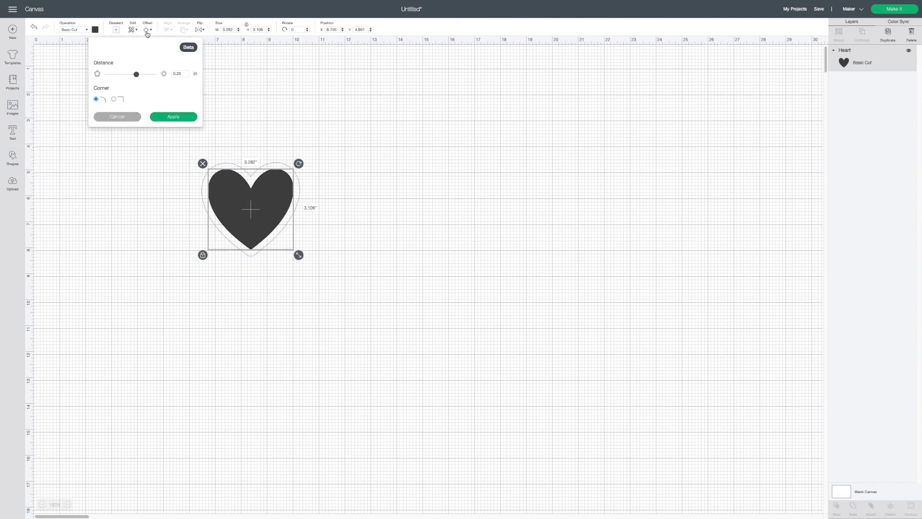
pyautogui.moveTo(137, 74); pyautogui.dragTo(165, 77)
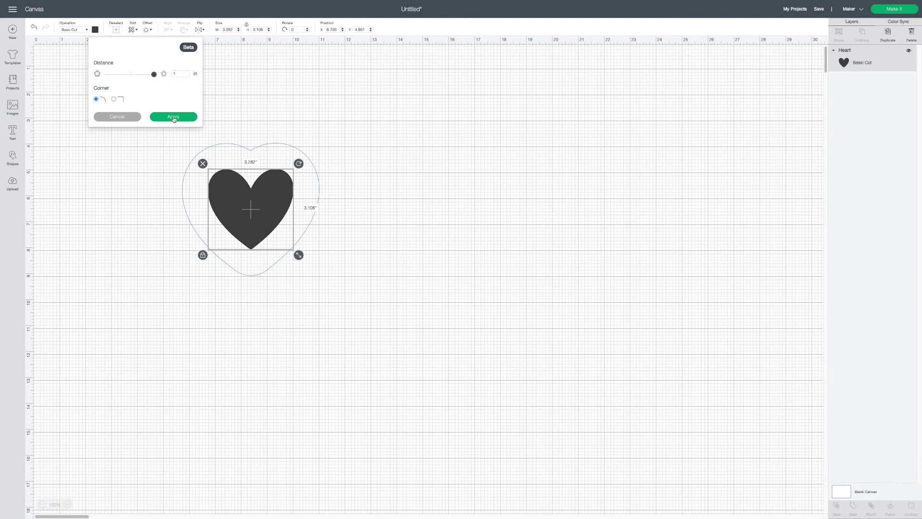
pyautogui.click(173, 117)
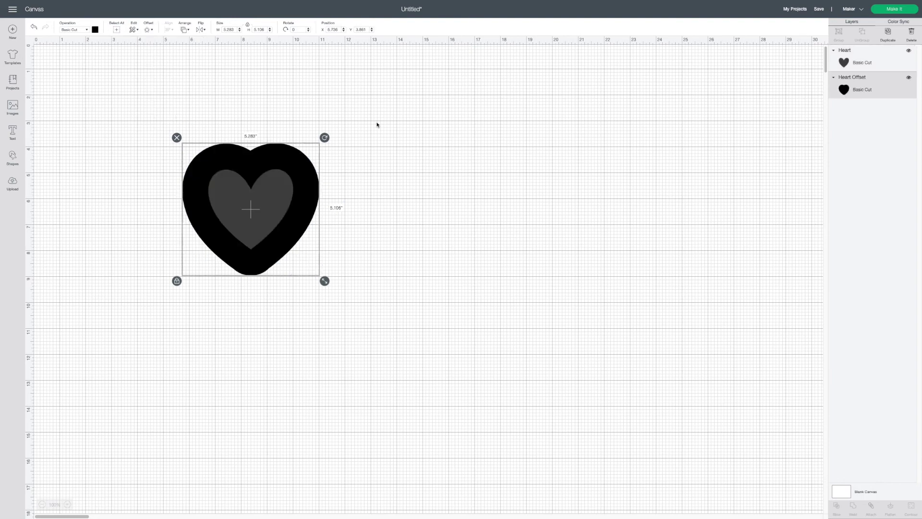
pyautogui.click(269, 189)
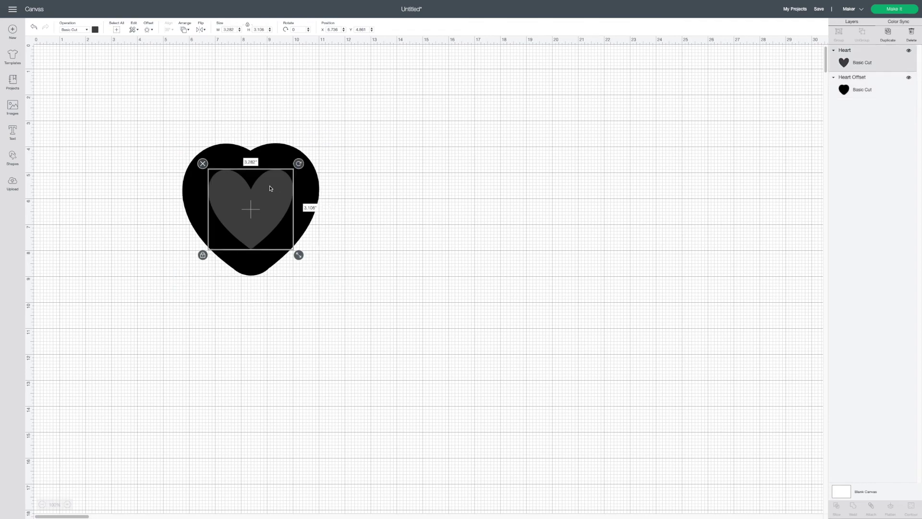
pyautogui.moveTo(270, 188); pyautogui.dragTo(387, 191)
pyautogui.press('Delete')
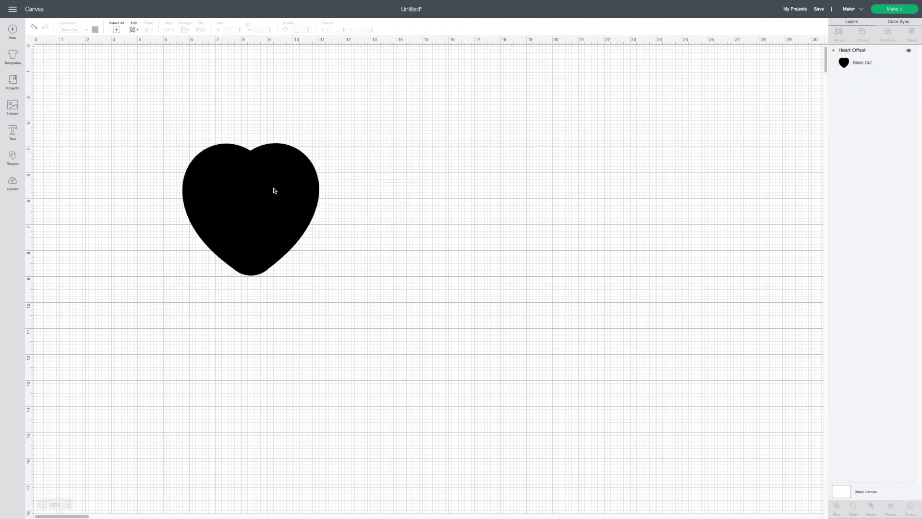
pyautogui.click(274, 189)
# Change the offset heart's colour to pink.
pyautogui.click(94, 30)
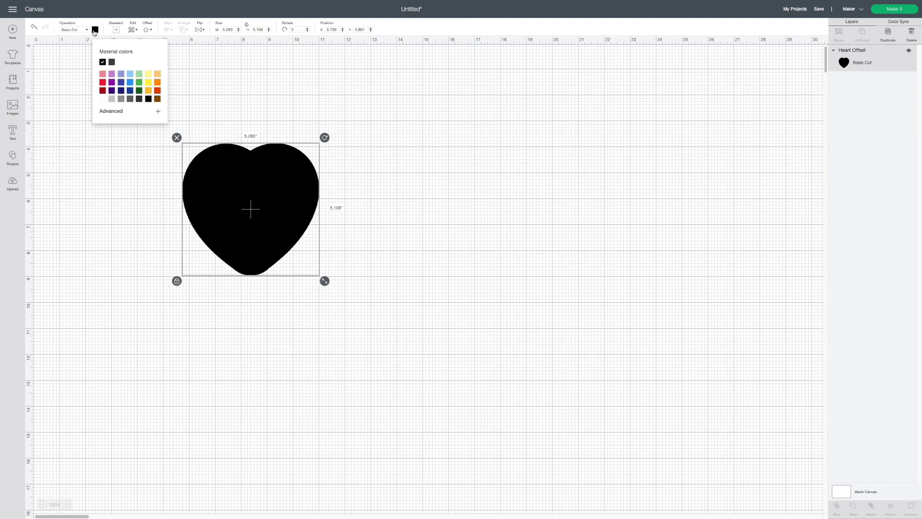
pyautogui.click(102, 74)
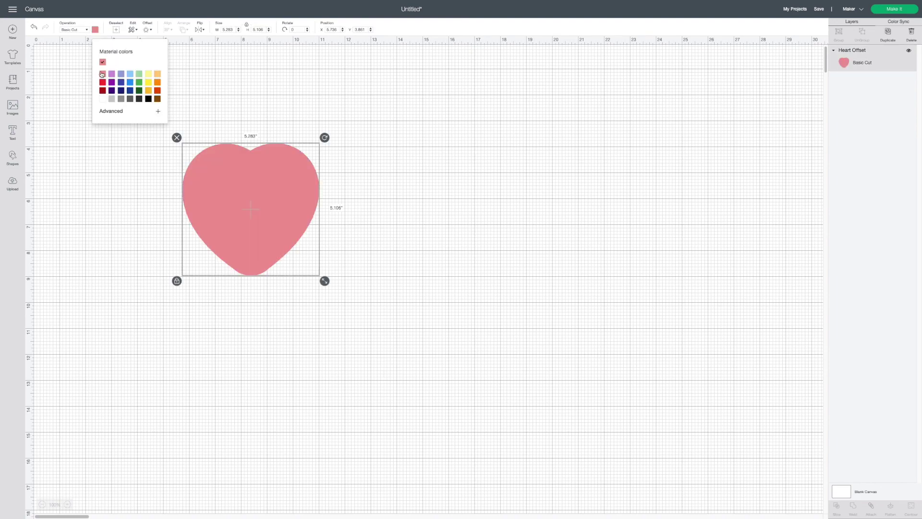
pyautogui.click(376, 154)
pyautogui.click(279, 192)
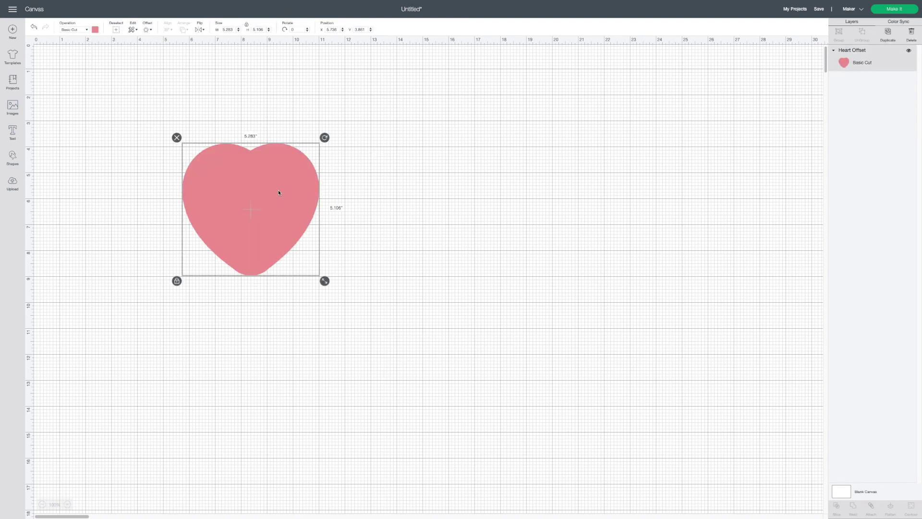
# Unlock proportions and resize the heart to 3.5 in wide by 5 in tall.
pyautogui.click(176, 282)
pyautogui.moveTo(324, 280); pyautogui.dragTo(282, 280)
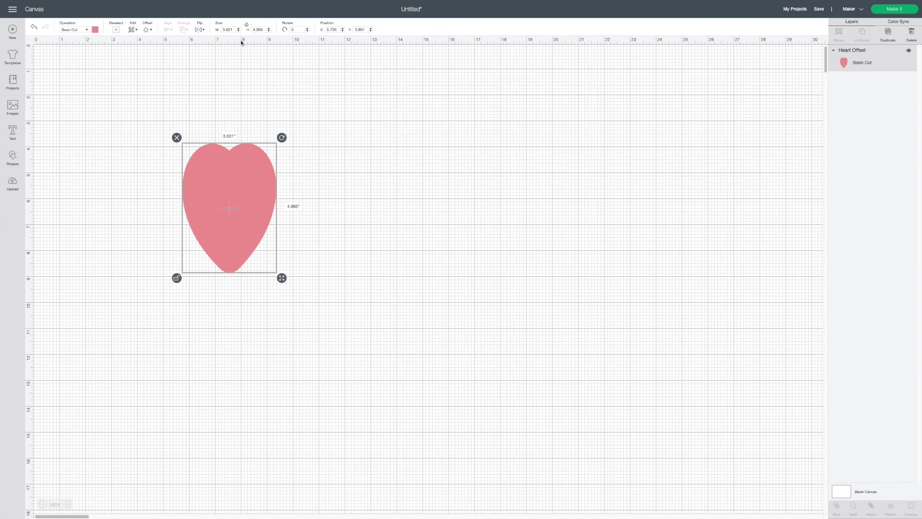
pyautogui.click(225, 29)
pyautogui.write('3.5')
pyautogui.click(258, 30)
pyautogui.write('5')
pyautogui.press('Return')
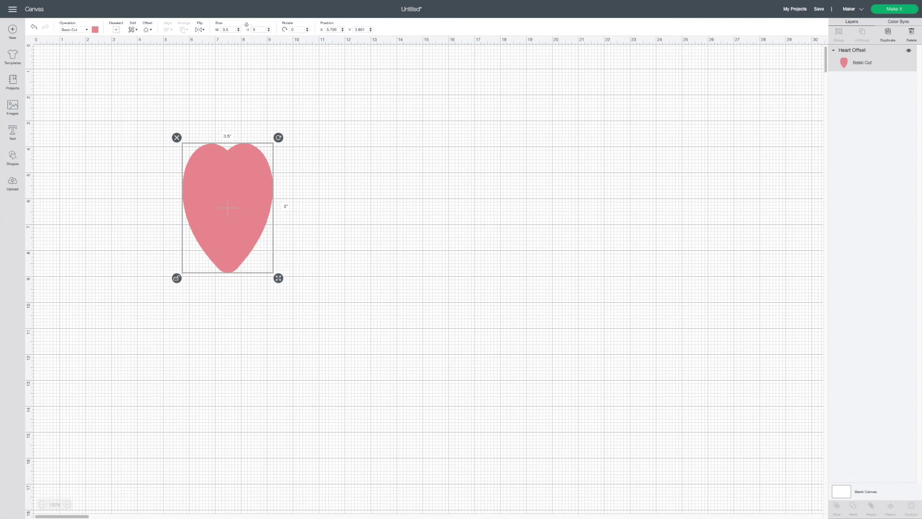
pyautogui.click(290, 202)
pyautogui.click(253, 196)
pyautogui.rightClick(243, 196)
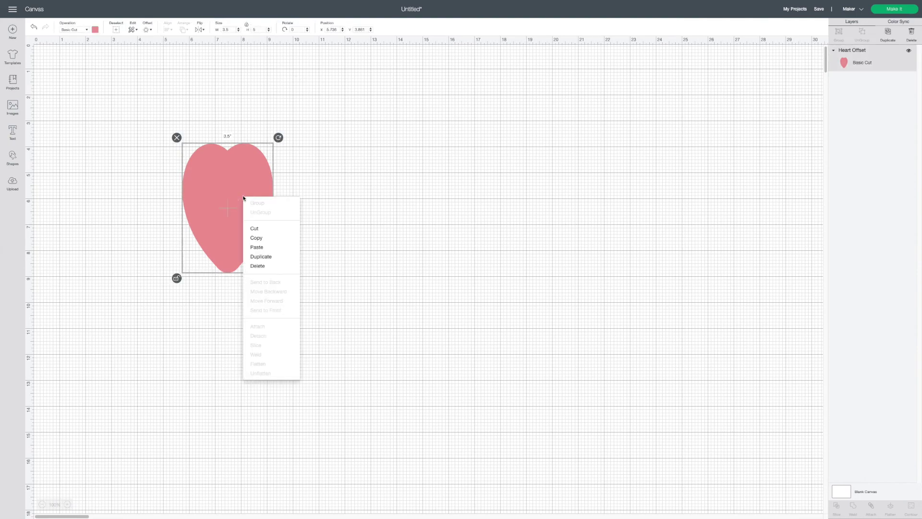
# Duplicate the pink heart, rotate the copy to 72°, and place it down-right of the first.
pyautogui.click(261, 256)
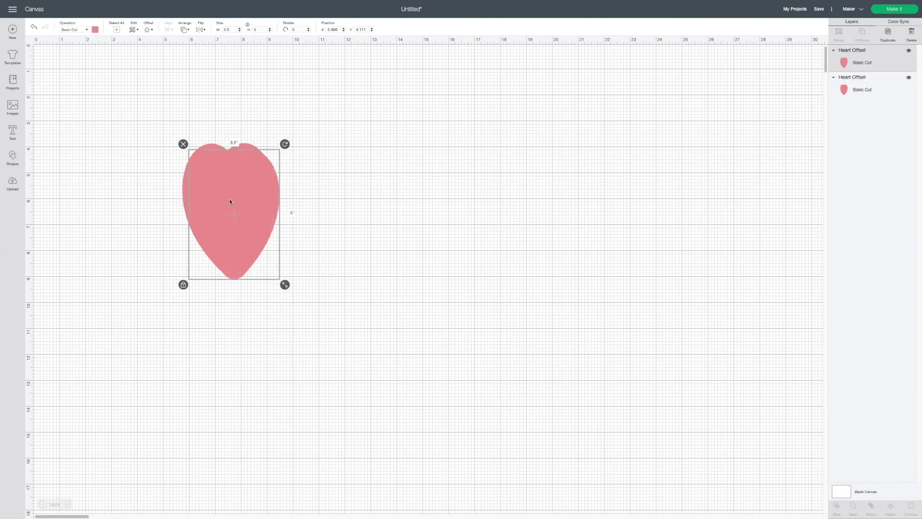
pyautogui.moveTo(230, 201); pyautogui.dragTo(272, 188)
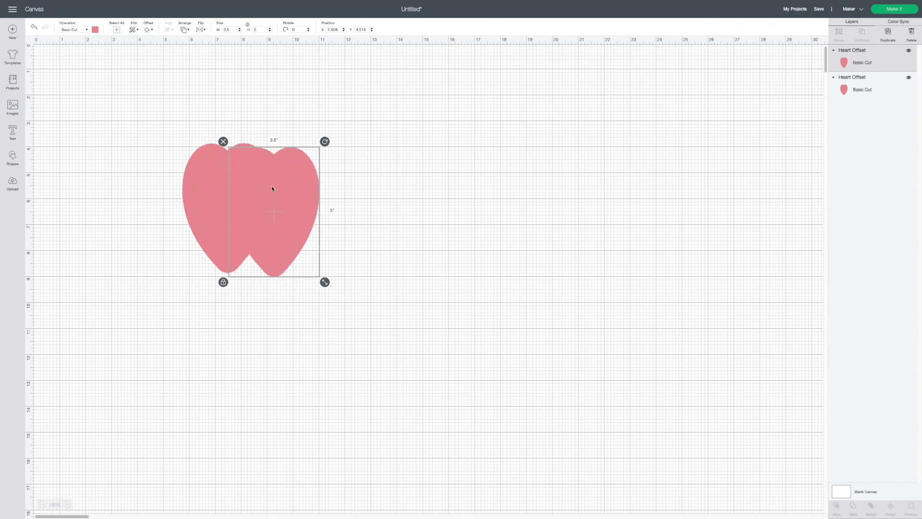
pyautogui.click(297, 30)
pyautogui.write('72')
pyautogui.press('Return')
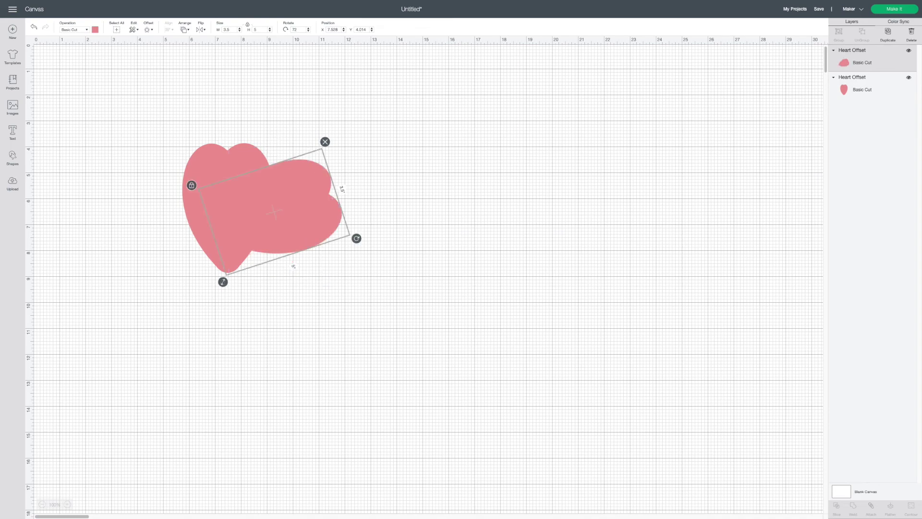
pyautogui.moveTo(309, 185); pyautogui.dragTo(325, 250)
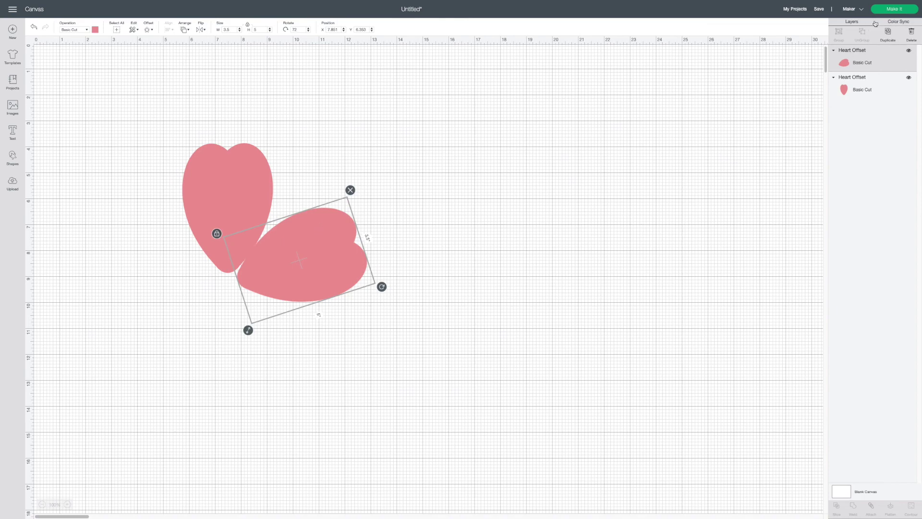
# Duplicate the 72° petal, rotate the copy to 144°, and place it below the others.
pyautogui.click(887, 34)
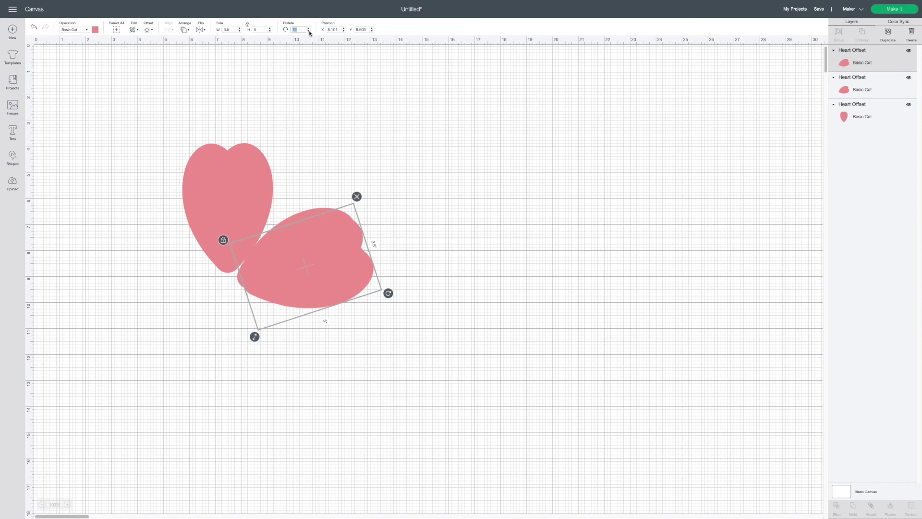
pyautogui.doubleClick(300, 30)
pyautogui.write('144')
pyautogui.press('Return')
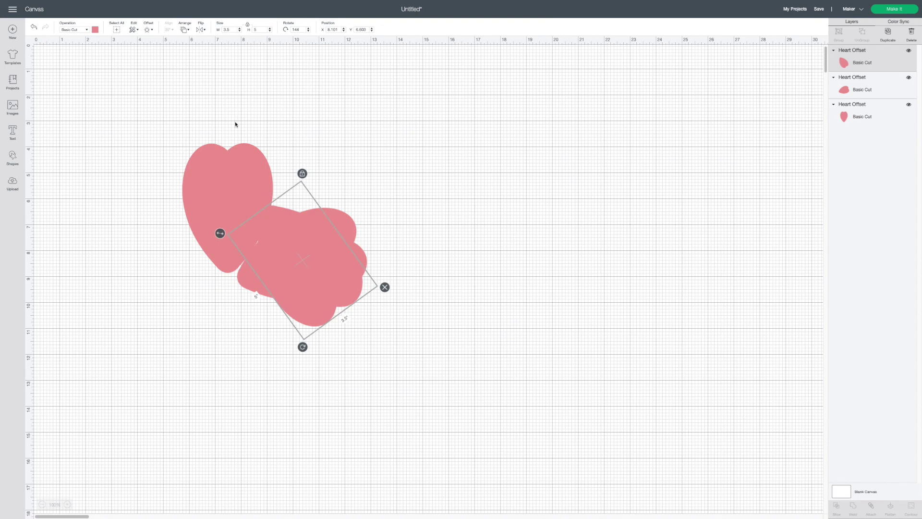
pyautogui.moveTo(304, 230); pyautogui.dragTo(273, 312)
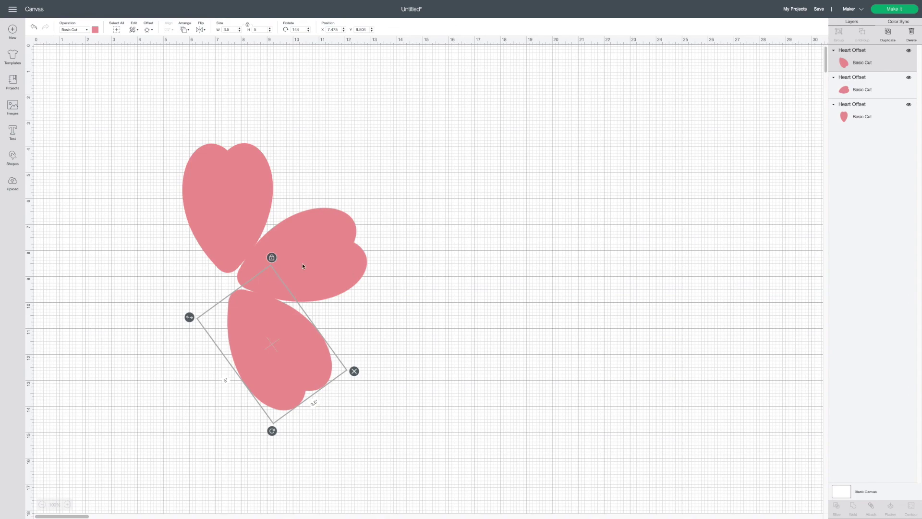
pyautogui.click(303, 266)
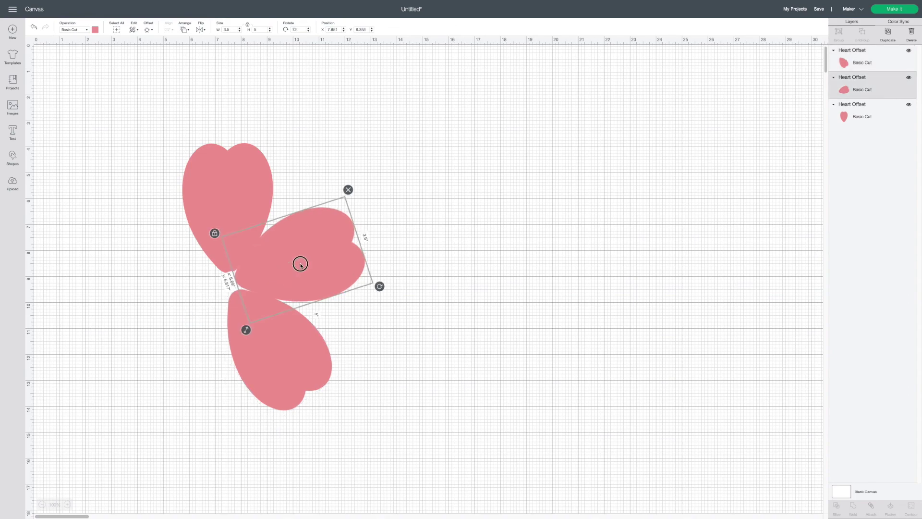
pyautogui.click(368, 339)
# Duplicate the two rotated petals, flip them horizontally, and move them to the flower's left side.
pyautogui.click(279, 356)
pyautogui.keyDown('shift'); pyautogui.click(302, 259); pyautogui.keyUp('shift')
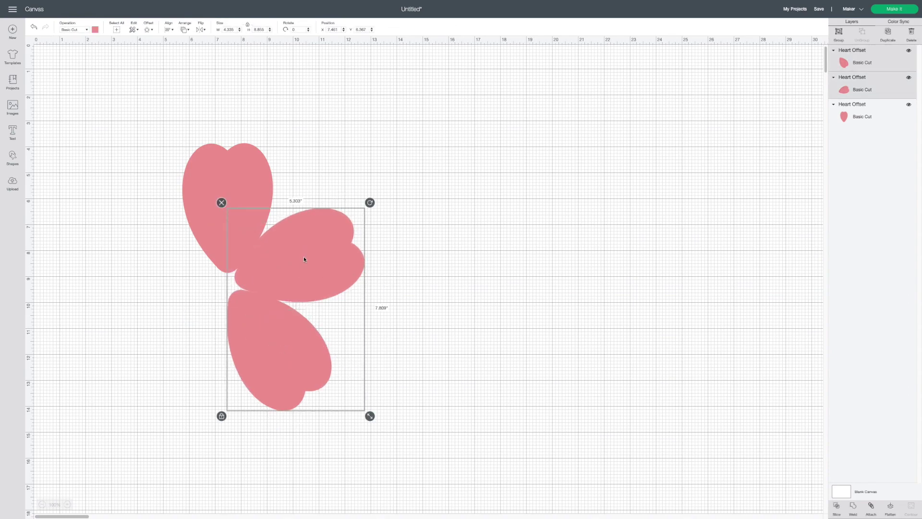
pyautogui.rightClick(284, 251)
pyautogui.click(305, 315)
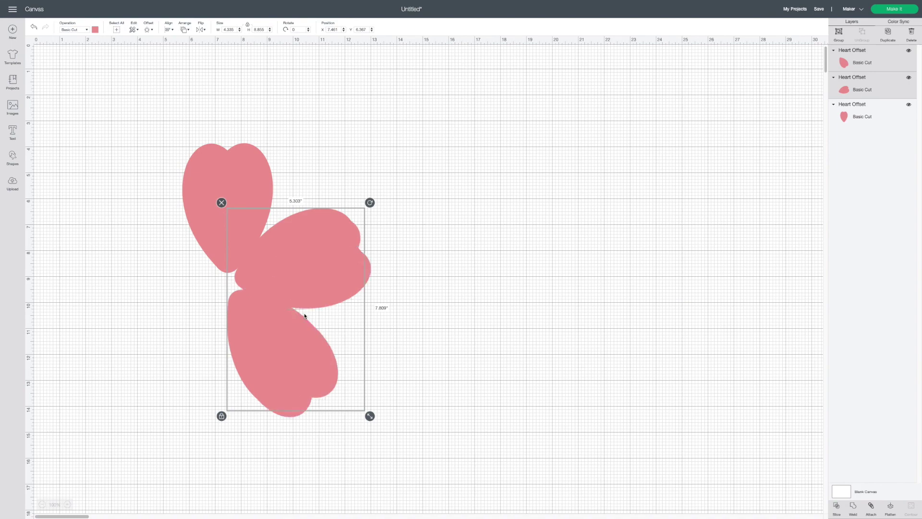
pyautogui.click(202, 30)
pyautogui.click(216, 40)
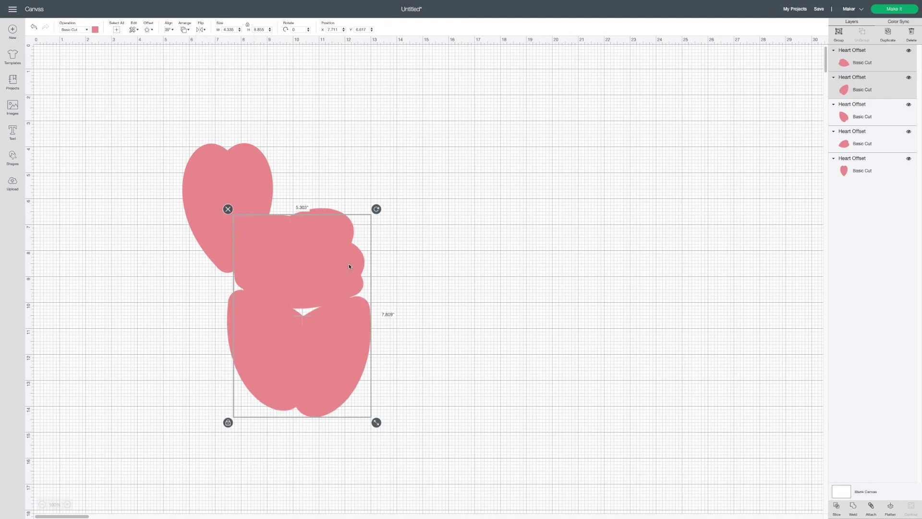
pyautogui.moveTo(328, 273); pyautogui.dragTo(189, 267)
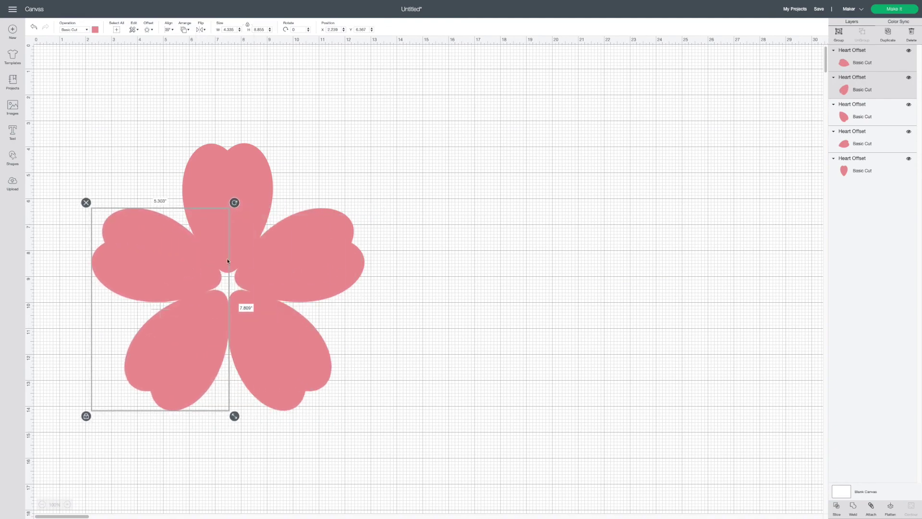
pyautogui.click(433, 194)
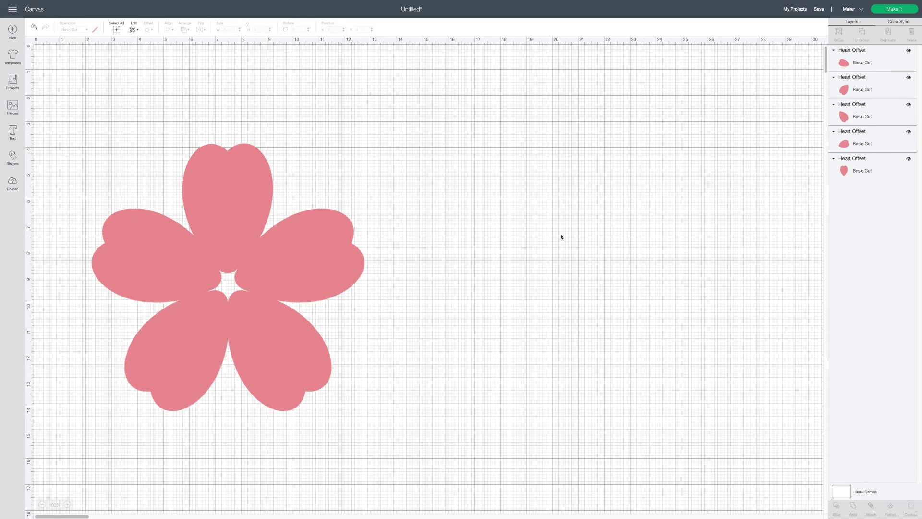
pyautogui.click(12, 158)
# Add a circle, enlarge it, and centre it over the flower's middle gap.
pyautogui.click(66, 111)
pyautogui.moveTo(105, 84); pyautogui.dragTo(239, 266)
pyautogui.moveTo(272, 327); pyautogui.dragTo(277, 334)
pyautogui.moveTo(266, 312); pyautogui.dragTo(247, 291)
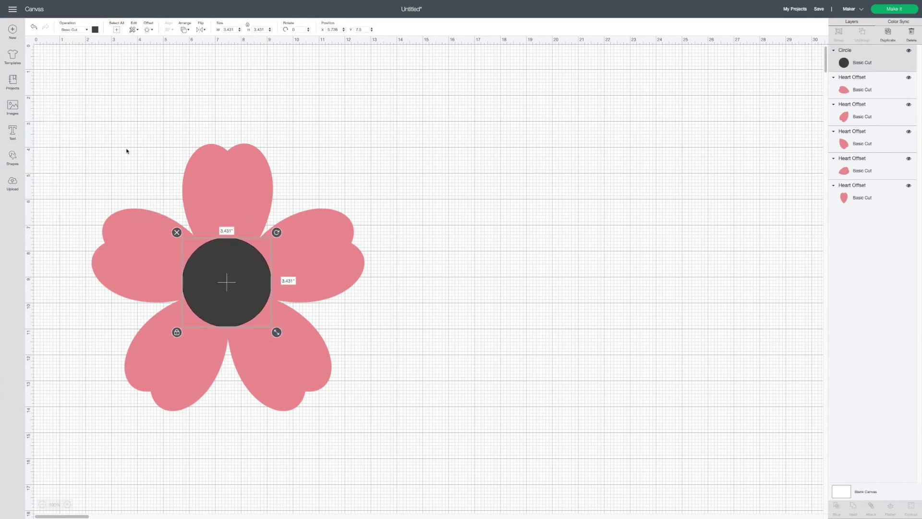
# Weld the circle and five petals into one flower and move it to the top-left.
pyautogui.moveTo(83, 118); pyautogui.dragTo(432, 446)
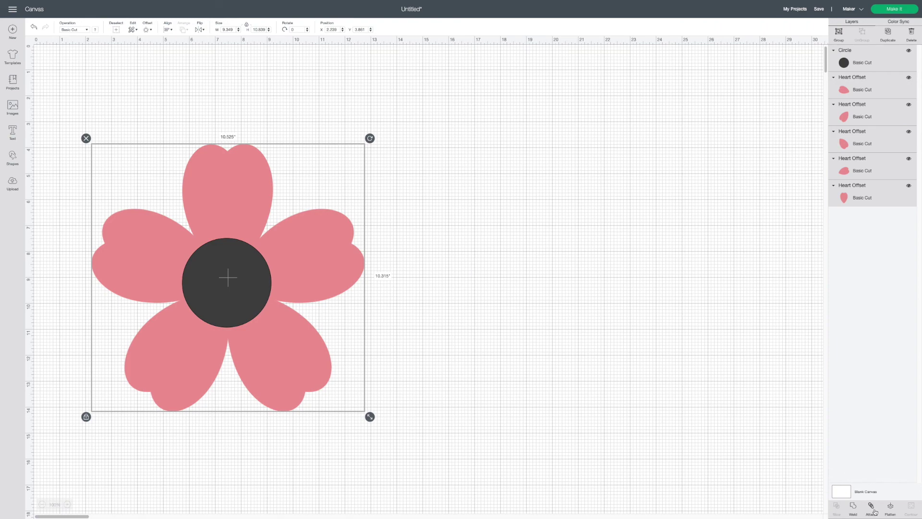
pyautogui.click(854, 509)
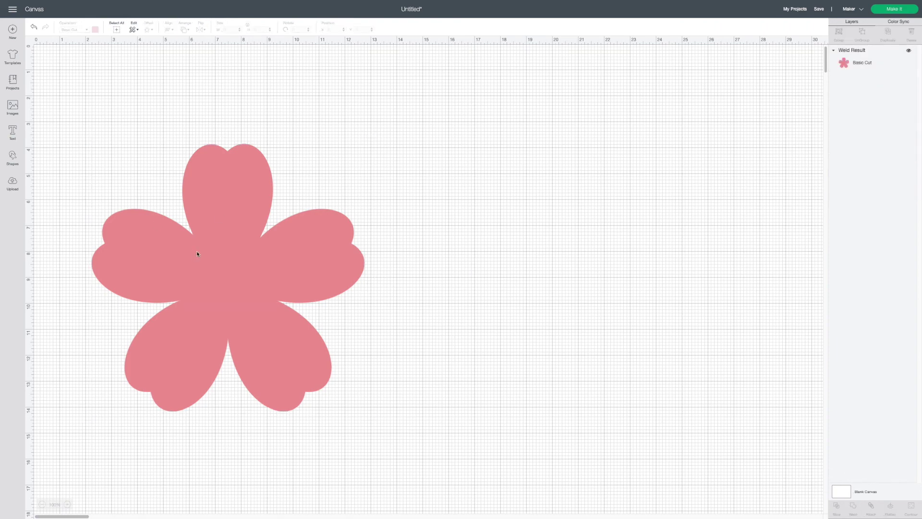
pyautogui.moveTo(196, 254); pyautogui.dragTo(165, 171)
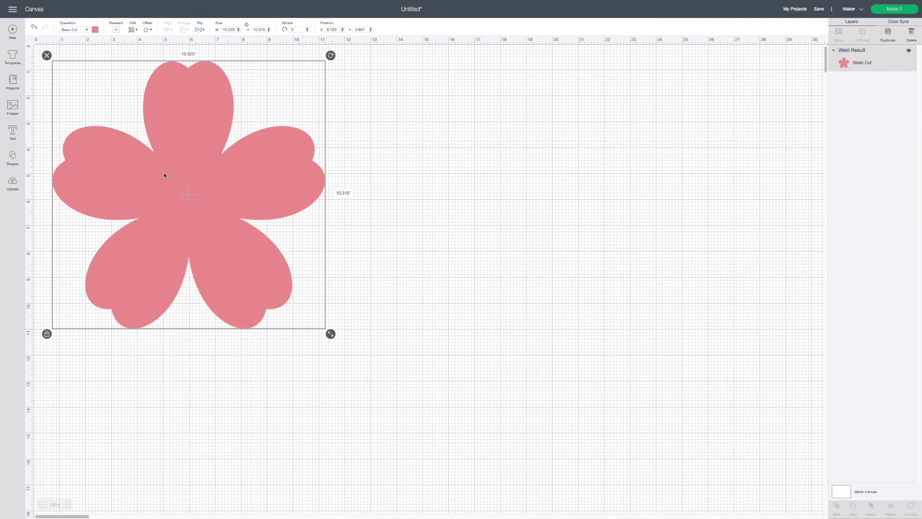
pyautogui.click(260, 30)
# Set the welded flower's height to 3 in and zoom in on the canvas.
pyautogui.write('3')
pyautogui.press('Return')
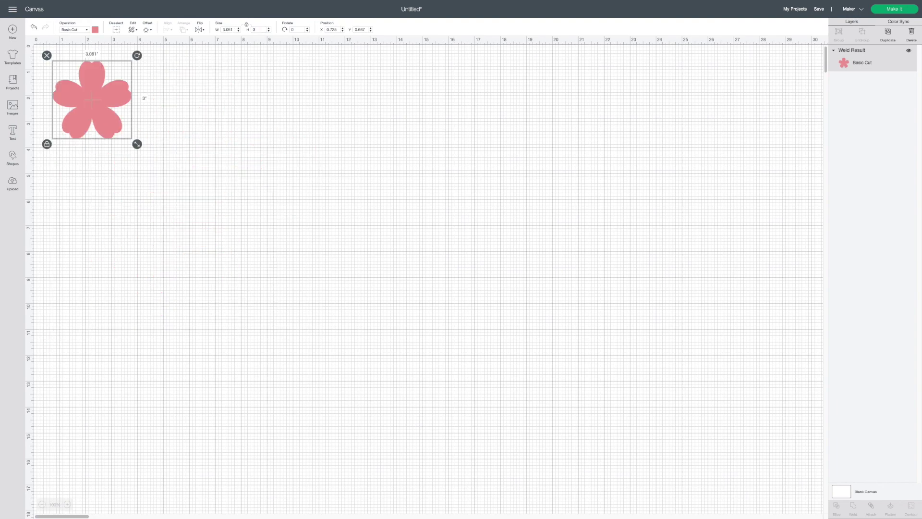
pyautogui.moveTo(123, 117); pyautogui.dragTo(182, 187)
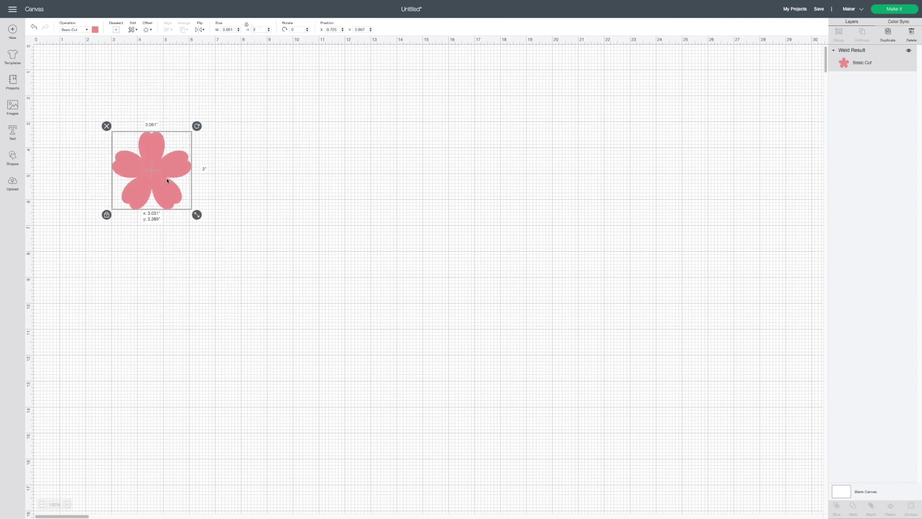
pyautogui.click(67, 505)
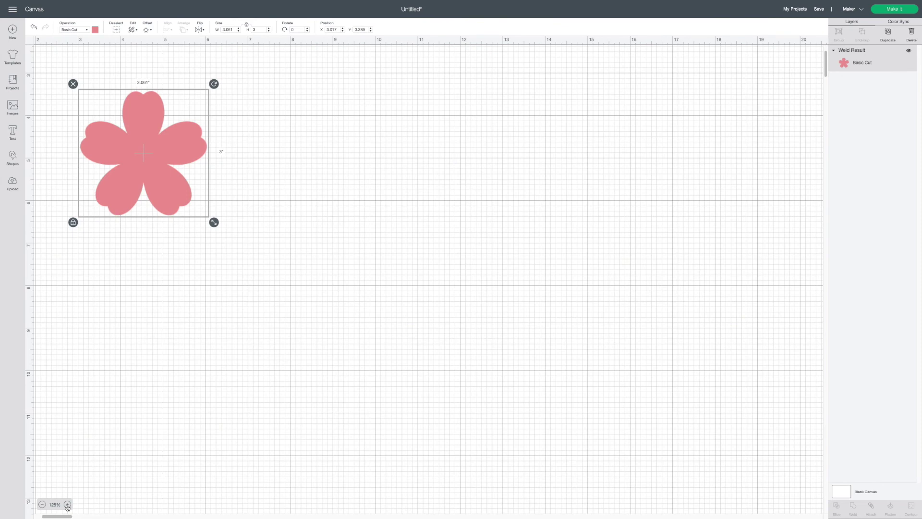
pyautogui.click(68, 504)
# Copy the flower twice, making copies 2.75 in and 2.5 in tall.
pyautogui.click(150, 162)
pyautogui.hotkey('ctrl', 'c')
pyautogui.hotkey('ctrl', 'v')
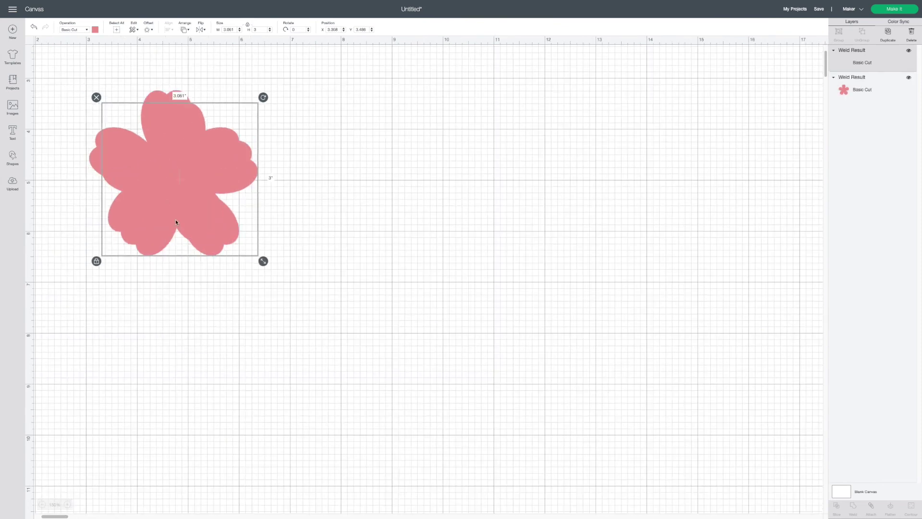
pyautogui.moveTo(176, 222); pyautogui.dragTo(323, 209)
pyautogui.write('2.75')
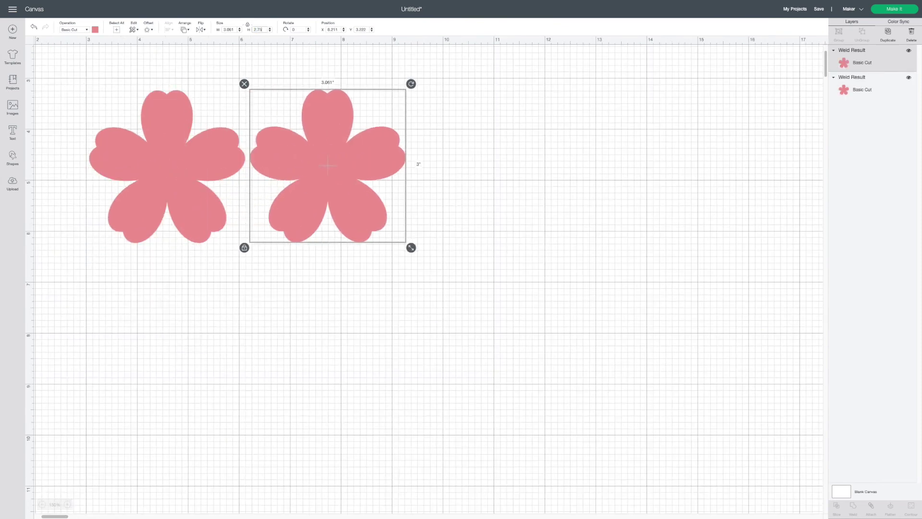
pyautogui.rightClick(309, 128)
pyautogui.click(333, 185)
pyautogui.moveTo(333, 185); pyautogui.dragTo(422, 134)
pyautogui.click(259, 29)
pyautogui.write('2')
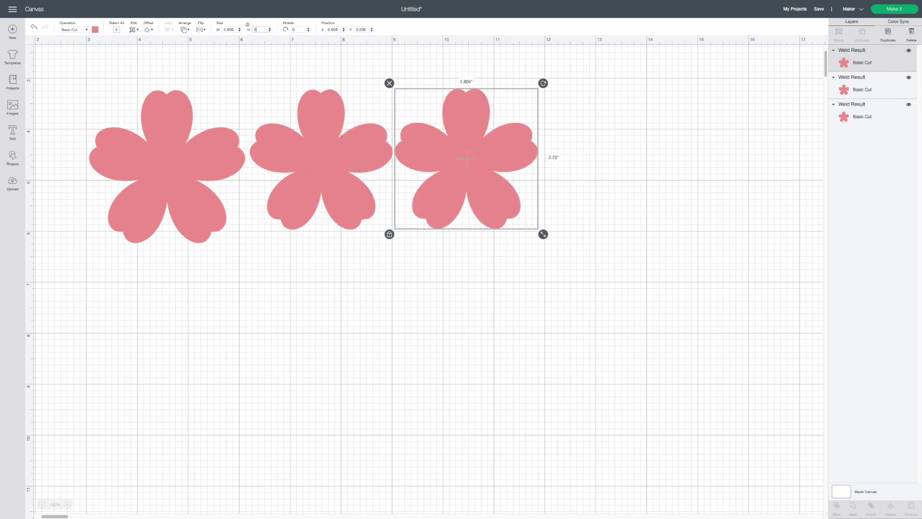
pyautogui.write('.5')
pyautogui.press('Return')
# Add a fourth flower at 2.25 in and a fifth at 2 in tall.
pyautogui.rightClick(445, 139)
pyautogui.click(456, 180)
pyautogui.moveTo(456, 180); pyautogui.dragTo(174, 312)
pyautogui.click(256, 29)
pyautogui.write('2.25')
pyautogui.press('Return')
pyautogui.rightClick(602, 144)
pyautogui.click(612, 183)
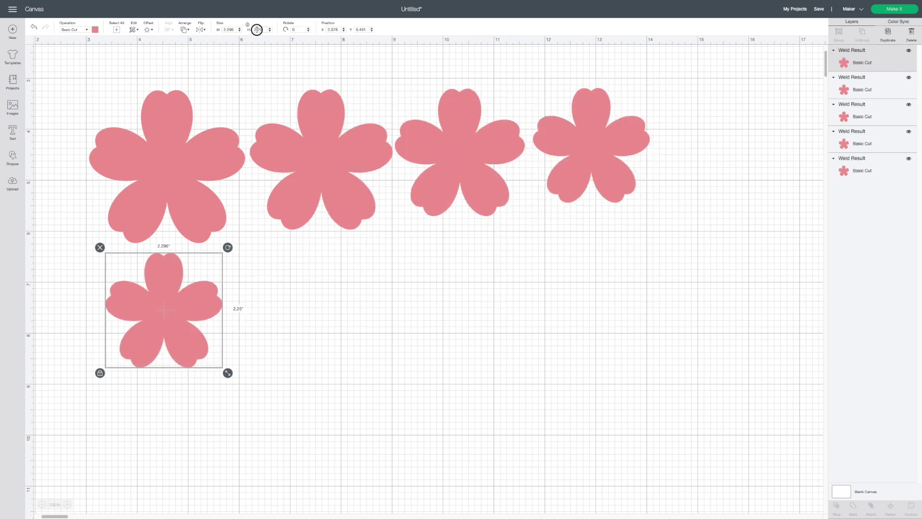
pyautogui.click(257, 29)
pyautogui.write('2')
pyautogui.press('Return')
# Duplicate flowers at 1.75 in and 1.5 in tall in the second row.
pyautogui.rightClick(158, 314)
pyautogui.click(168, 353)
pyautogui.moveTo(168, 353); pyautogui.dragTo(467, 292)
pyautogui.write('1.75')
pyautogui.press('Return')
pyautogui.rightClick(269, 281)
pyautogui.click(279, 320)
pyautogui.click(256, 29)
pyautogui.write('1.5')
pyautogui.press('Return')
# Add the eighth and smallest flower at 1.25 in tall.
pyautogui.rightClick(362, 280)
pyautogui.click(372, 319)
pyautogui.click(259, 29)
pyautogui.write('1.25')
pyautogui.press('Return')
pyautogui.click(580, 309)
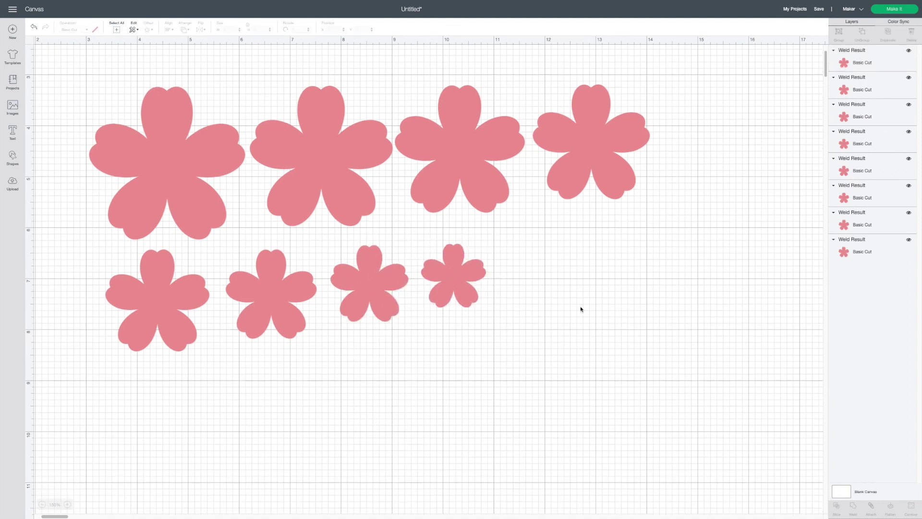
# Send the eight pink flowers to Make It for cut preparation.
pyautogui.click(892, 10)
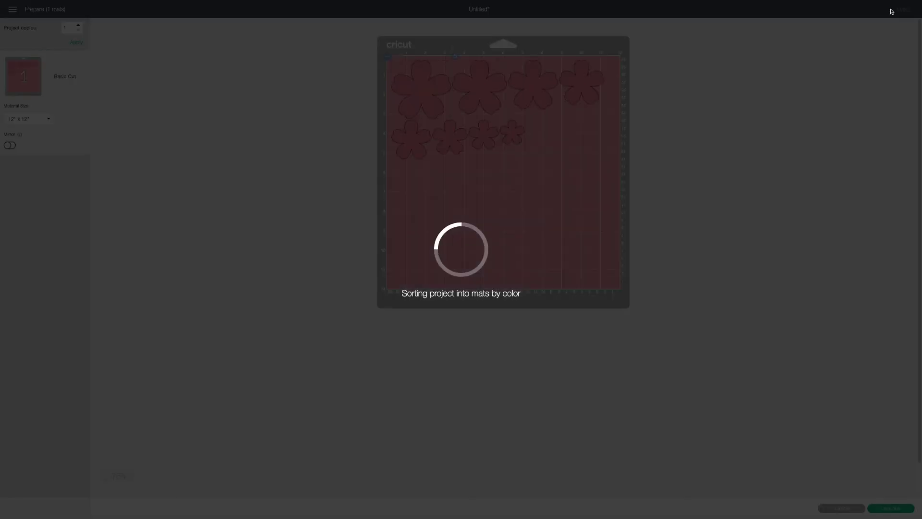